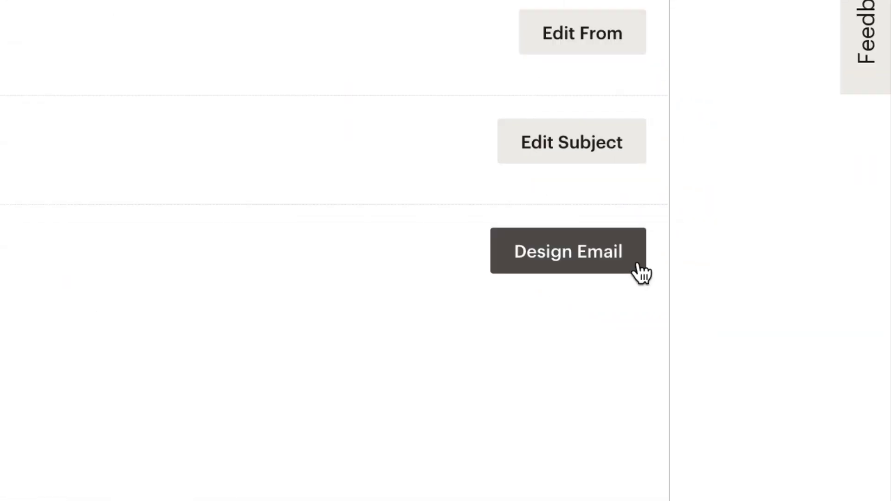
Start designing the email and choose the basic 1 Column layout as its template
{"action": "left_click", "coordinate": [643, 273]}
{"action": "scroll", "coordinate": [783, 366], "scroll_direction": "down", "scroll_amount": 5}
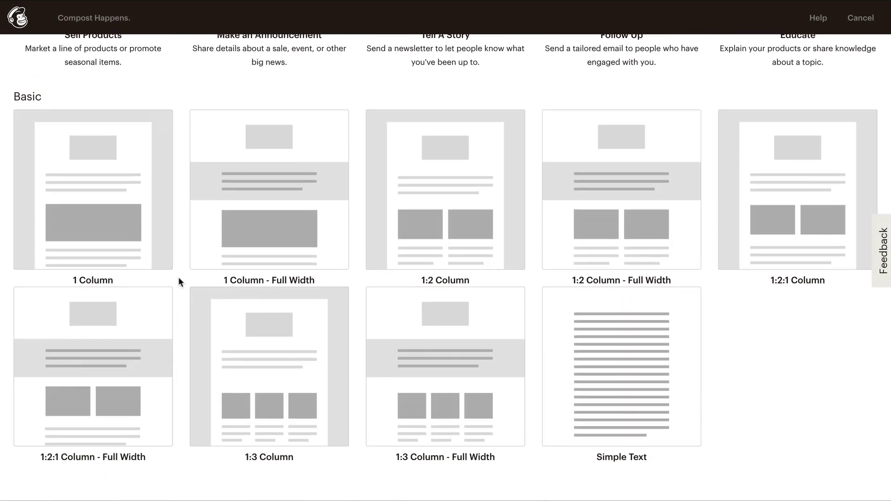
{"action": "mouse_move", "coordinate": [165, 263]}
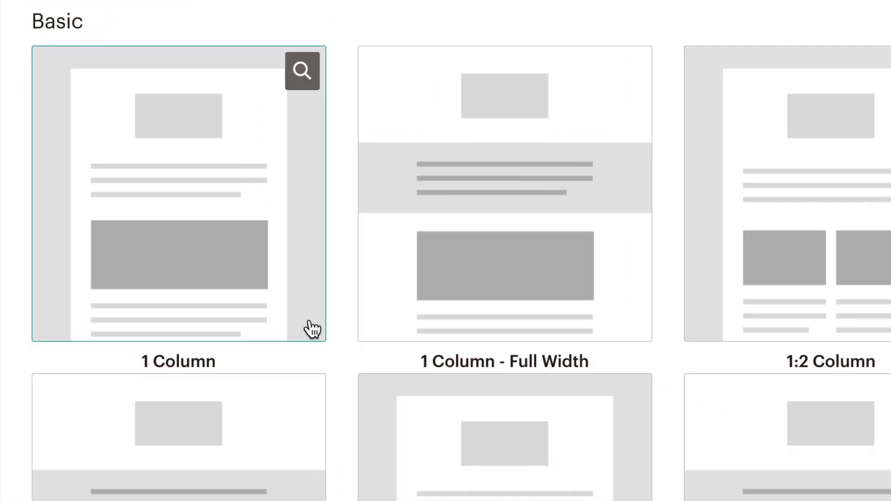
{"action": "left_click", "coordinate": [312, 329]}
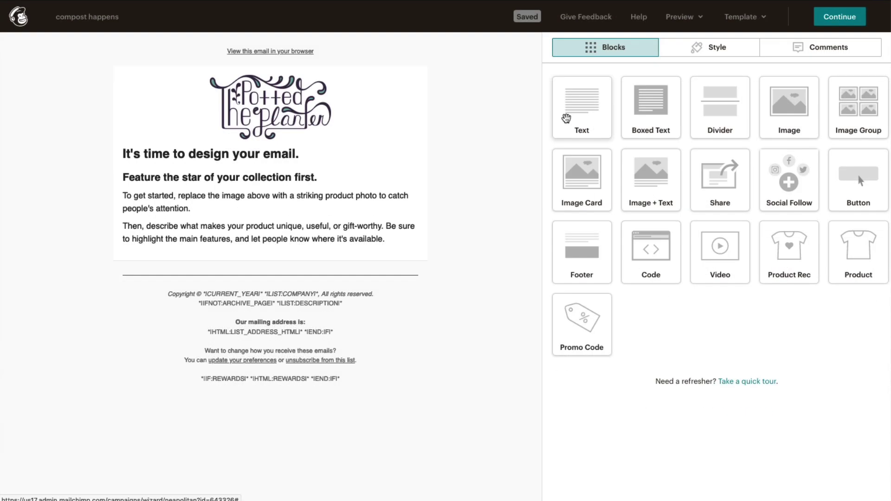
Add a Text block at the end of the email body, below the existing paragraphs, and duplicate it
{"action": "left_click_drag", "start_coordinate": [582, 109], "coordinate": [416, 177]}
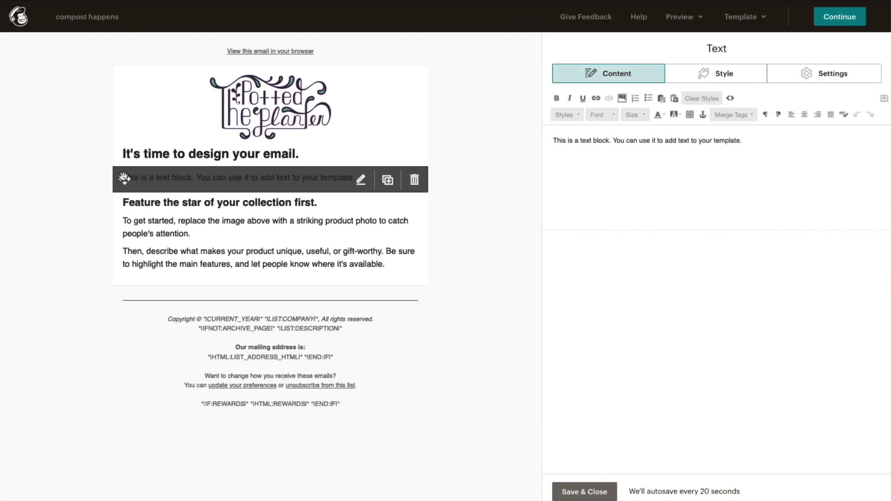
{"action": "left_click_drag", "start_coordinate": [124, 179], "coordinate": [122, 297]}
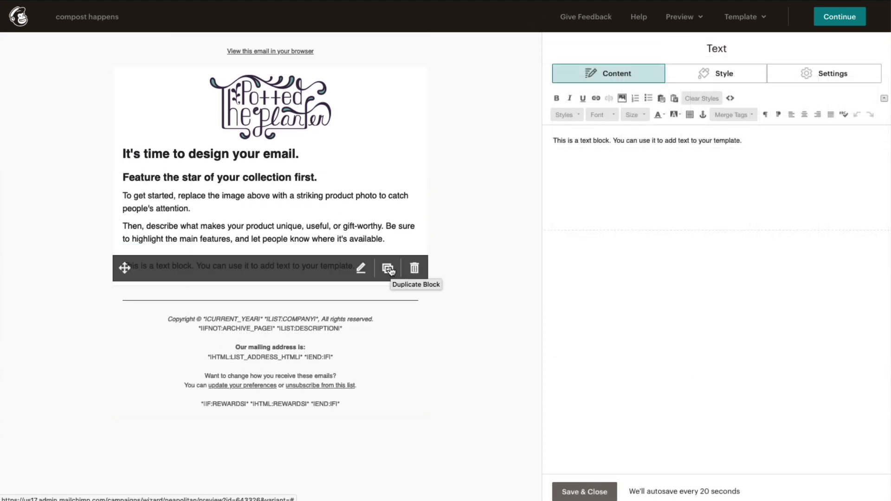
{"action": "left_click", "coordinate": [389, 270]}
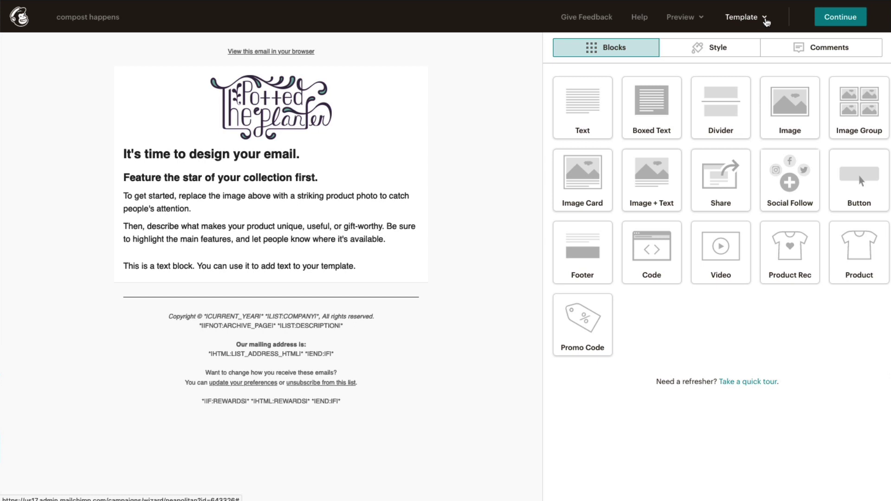
Open the template switcher for this email and browse the available featured and basic layouts
{"action": "left_click", "coordinate": [766, 19]}
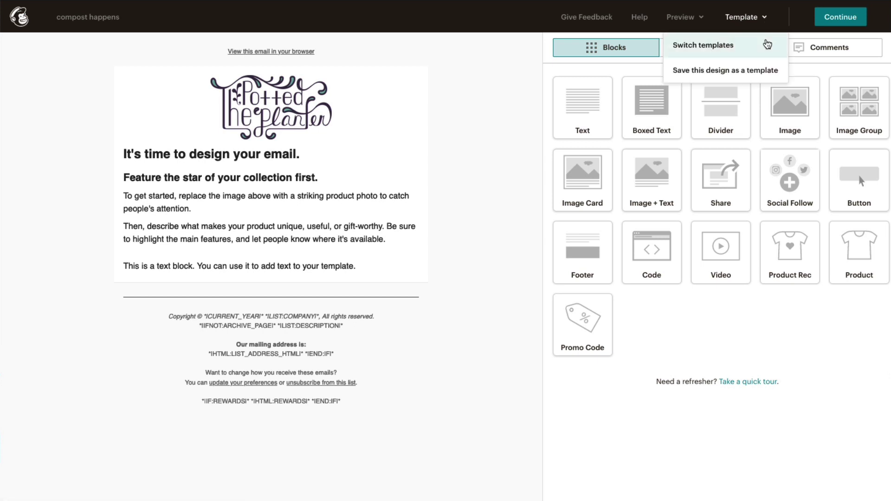
{"action": "left_click", "coordinate": [768, 45]}
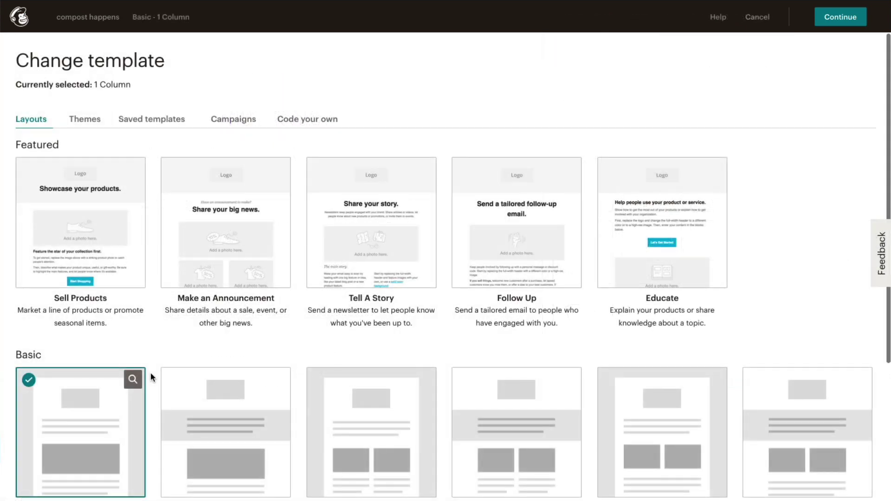
{"action": "scroll", "coordinate": [151, 377], "scroll_direction": "down", "scroll_amount": 4}
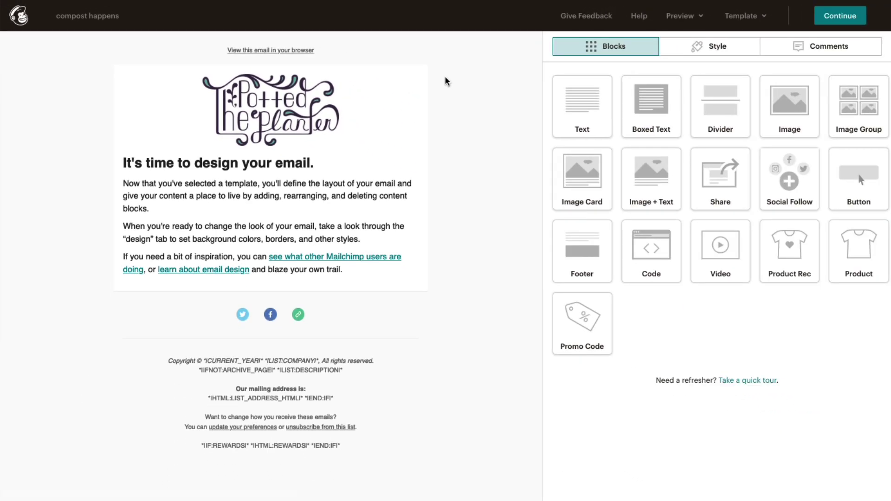
Replace the body text with the heading "Keeping plants healthy can be a challenge." and a paragraph beginning "We get it. Some plants require a little more TLC"
{"action": "left_click", "coordinate": [362, 89]}
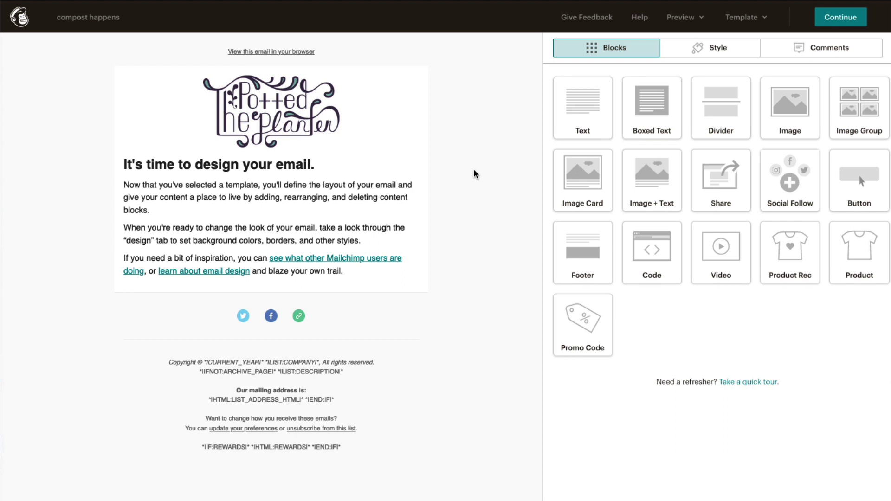
{"action": "mouse_move", "coordinate": [362, 166]}
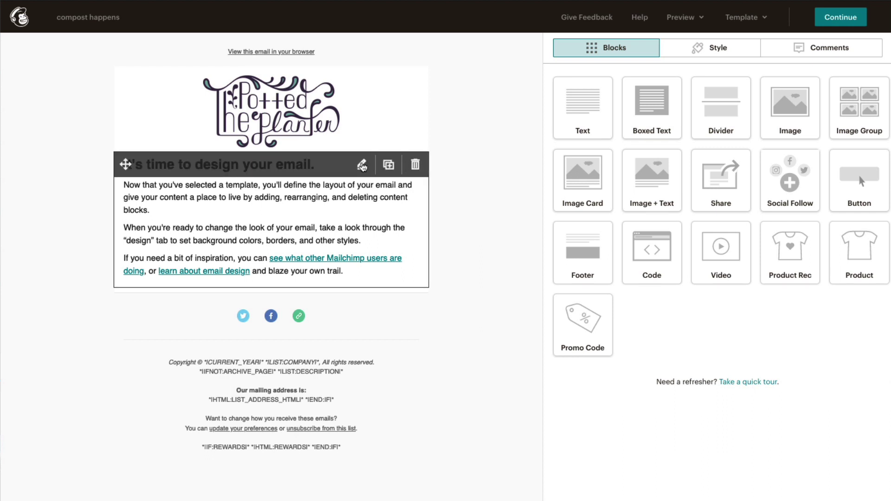
{"action": "left_click", "coordinate": [371, 214]}
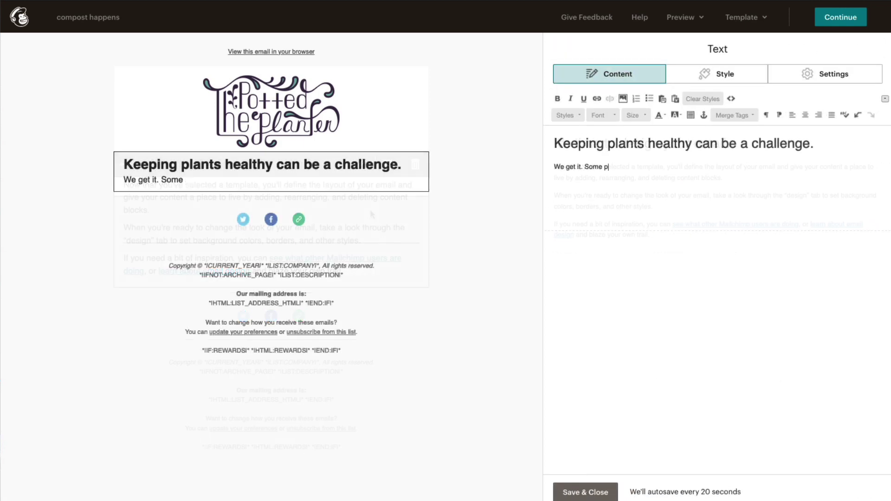
{"action": "type", "text": "lants require a lit"}
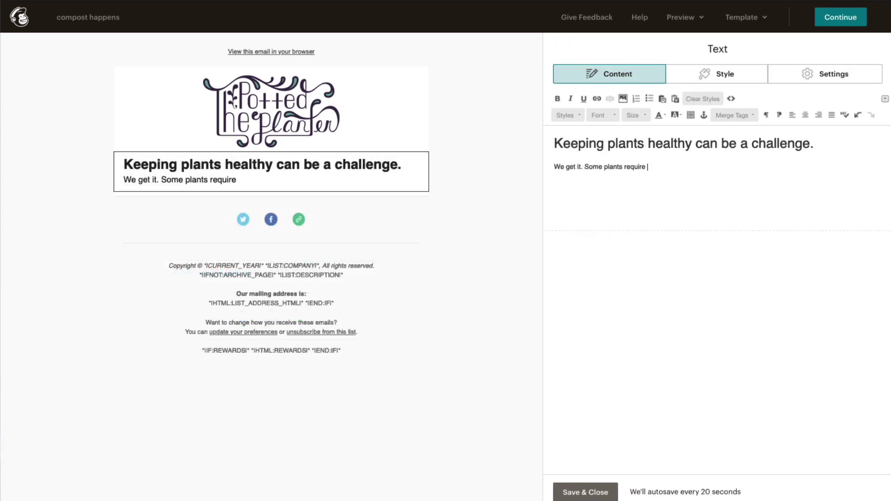
Highlight the heading "Keeping plants healthy can be a challenge." with the custom background color cfd7c7
{"action": "left_click_drag", "start_coordinate": [815, 144], "coordinate": [554, 144]}
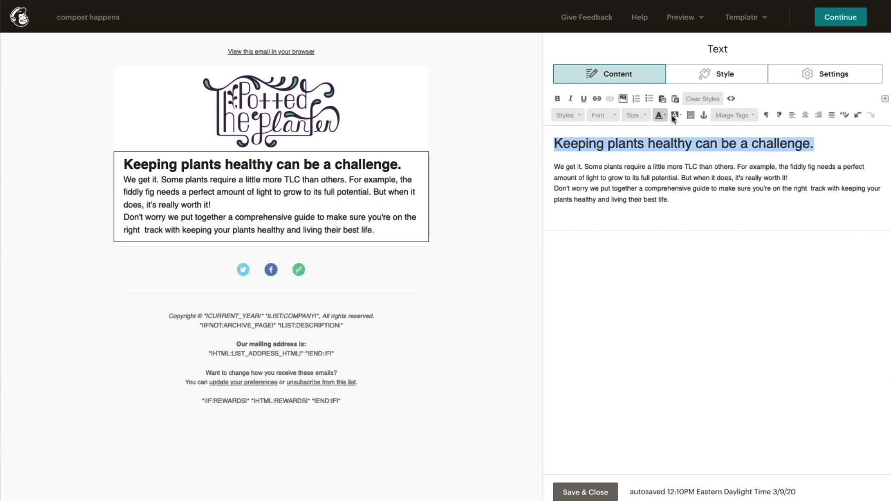
{"action": "left_click", "coordinate": [679, 118]}
{"action": "left_click", "coordinate": [710, 187]}
{"action": "left_click", "coordinate": [506, 282]}
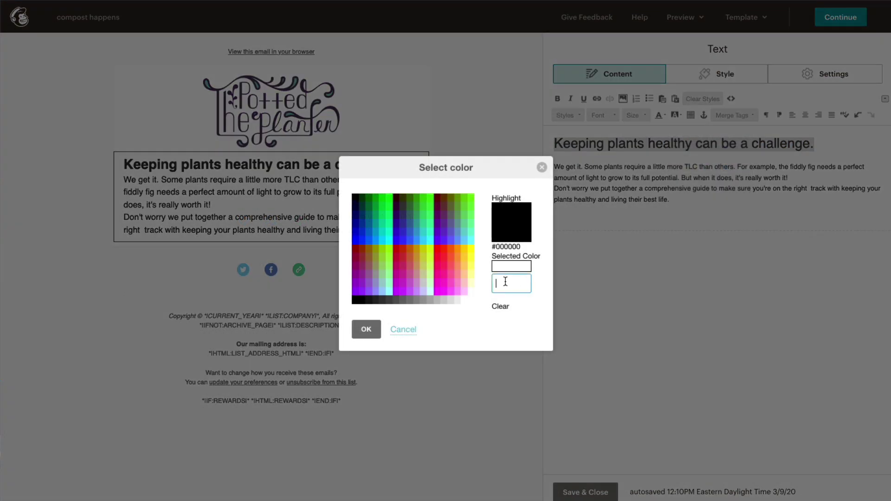
{"action": "type", "text": "cfd7c7"}
{"action": "left_click", "coordinate": [372, 332]}
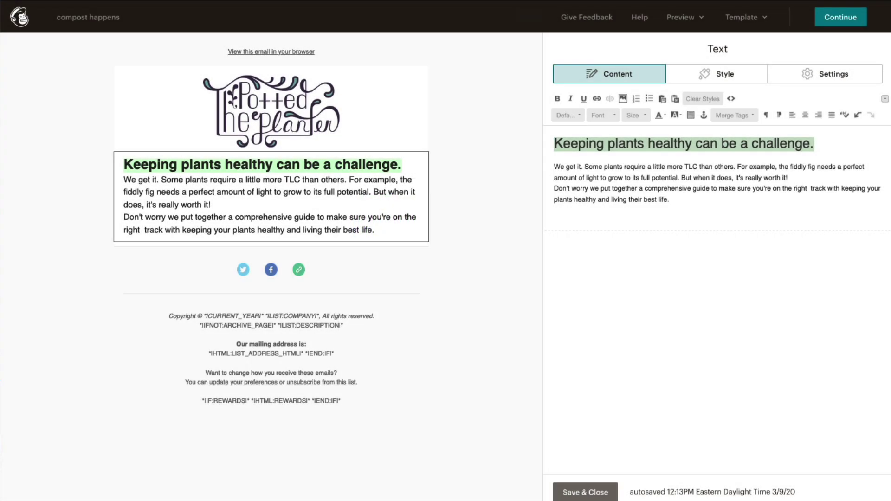
Set the text block's font to Helvetica and its size to 14px
{"action": "left_click", "coordinate": [756, 82]}
{"action": "left_click", "coordinate": [791, 177]}
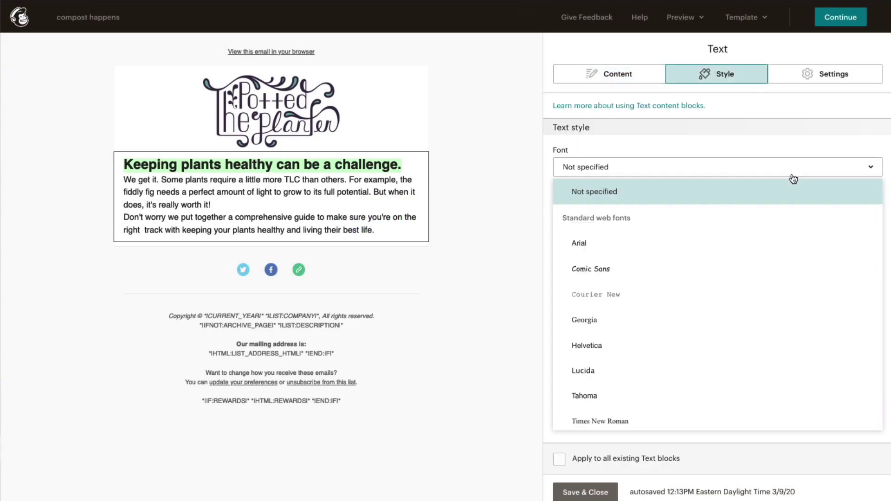
{"action": "left_click", "coordinate": [782, 345]}
{"action": "left_click", "coordinate": [606, 210]}
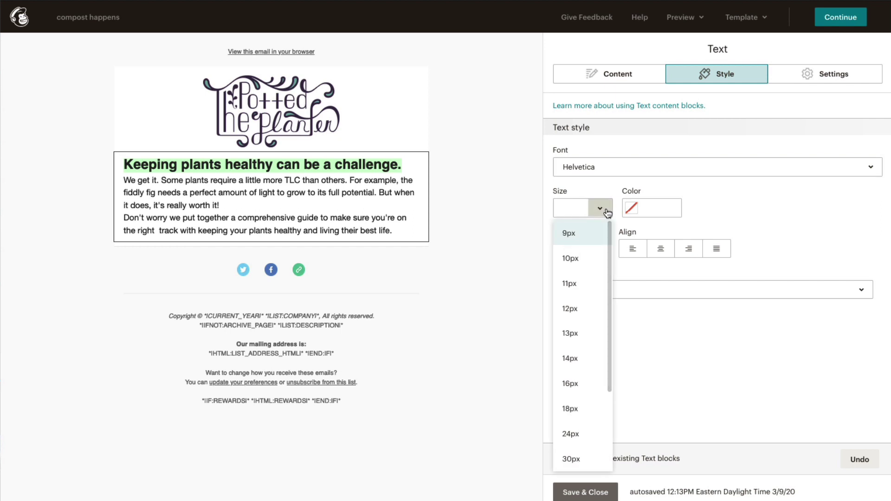
{"action": "left_click", "coordinate": [595, 360]}
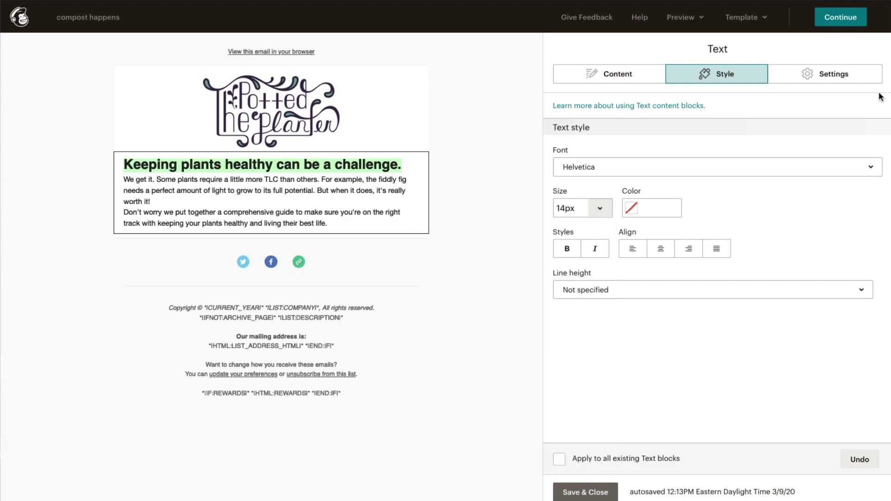
Try the text block with 2 columns, return it to 1 column, and save the block
{"action": "left_click", "coordinate": [867, 78]}
{"action": "left_click", "coordinate": [864, 147]}
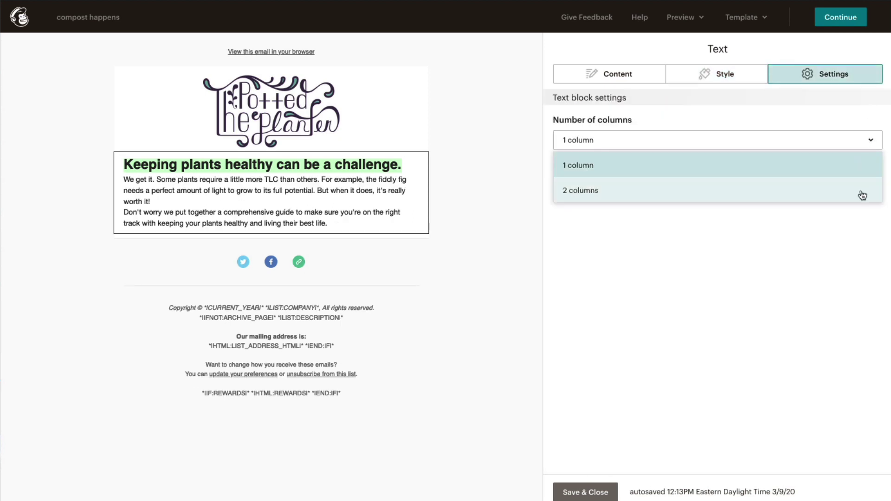
{"action": "left_click", "coordinate": [862, 195]}
{"action": "left_click", "coordinate": [853, 143]}
{"action": "left_click", "coordinate": [851, 168]}
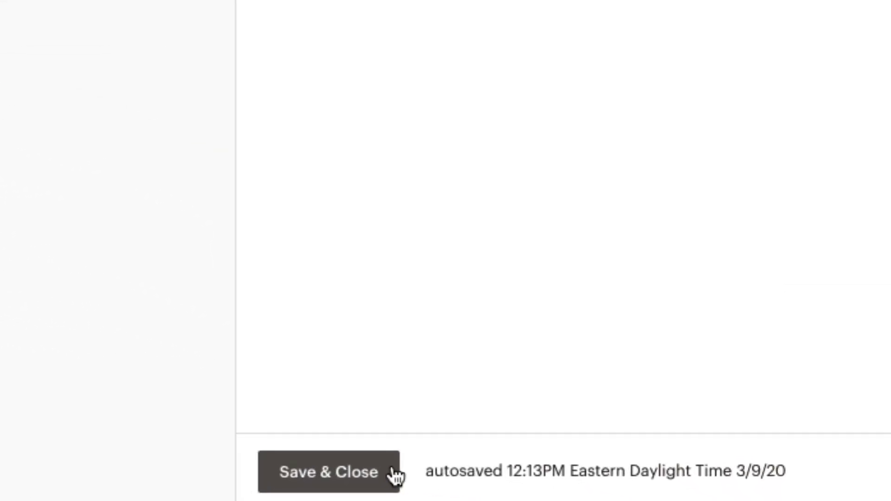
{"action": "left_click", "coordinate": [396, 474]}
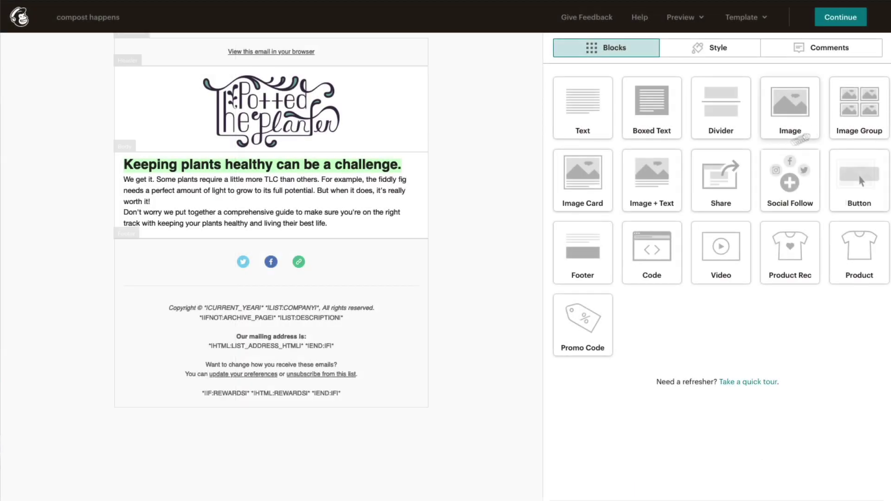
Insert the photo DSC08657.jpg of the unpotted plant in an Image block below the text and save it from the image editor
{"action": "left_click_drag", "start_coordinate": [801, 138], "coordinate": [480, 325]}
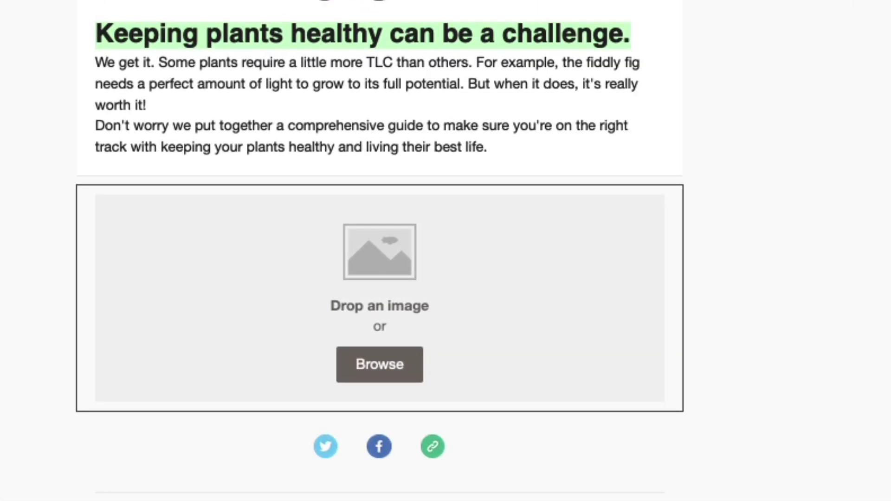
{"action": "left_click", "coordinate": [380, 365]}
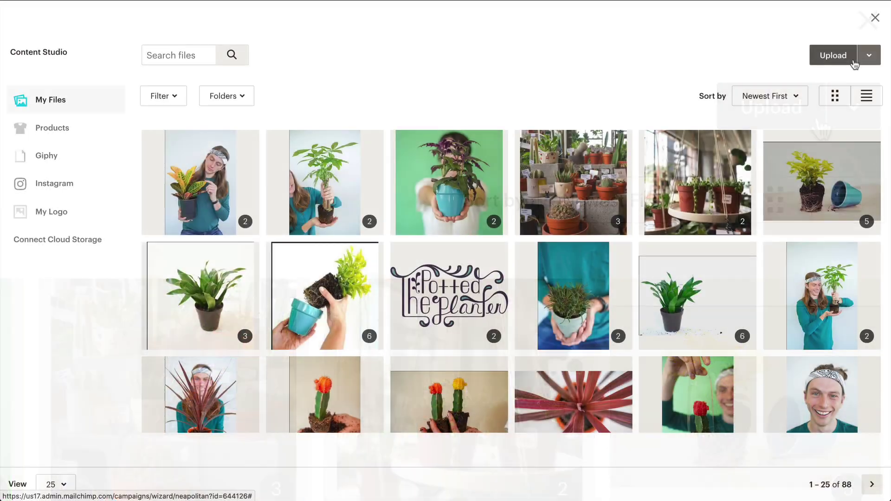
{"action": "left_click", "coordinate": [861, 148]}
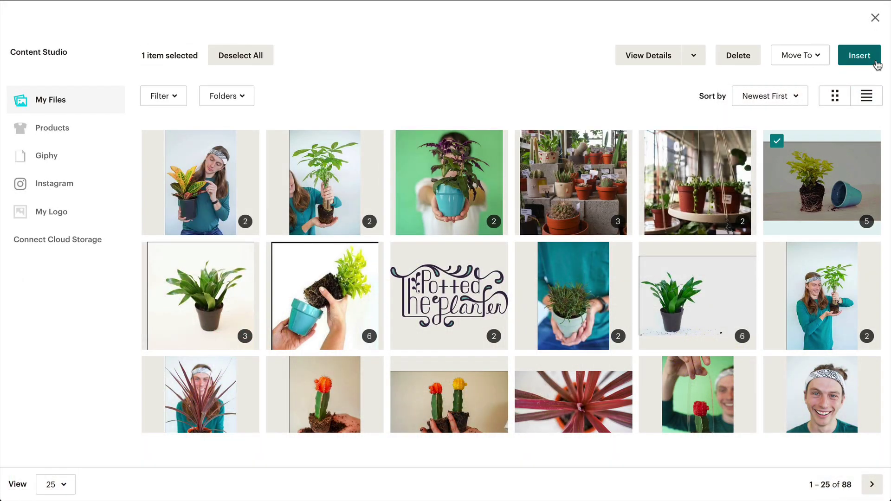
{"action": "left_click", "coordinate": [860, 56]}
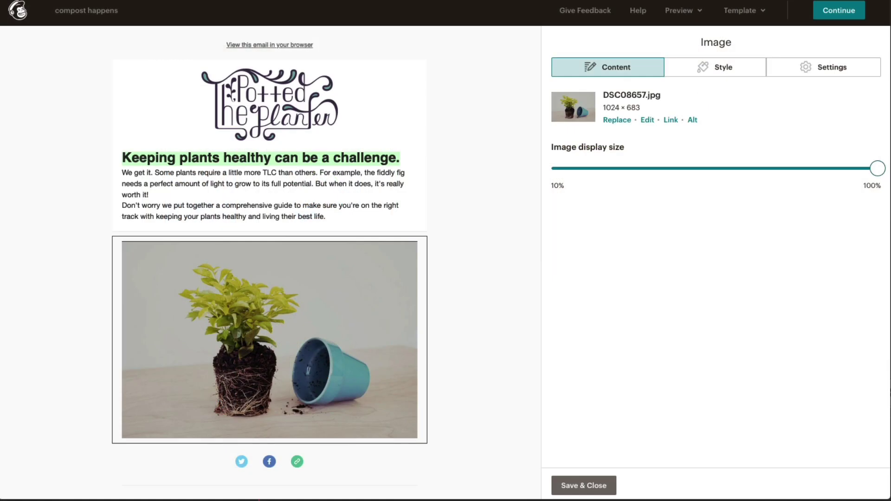
{"action": "left_click", "coordinate": [648, 121]}
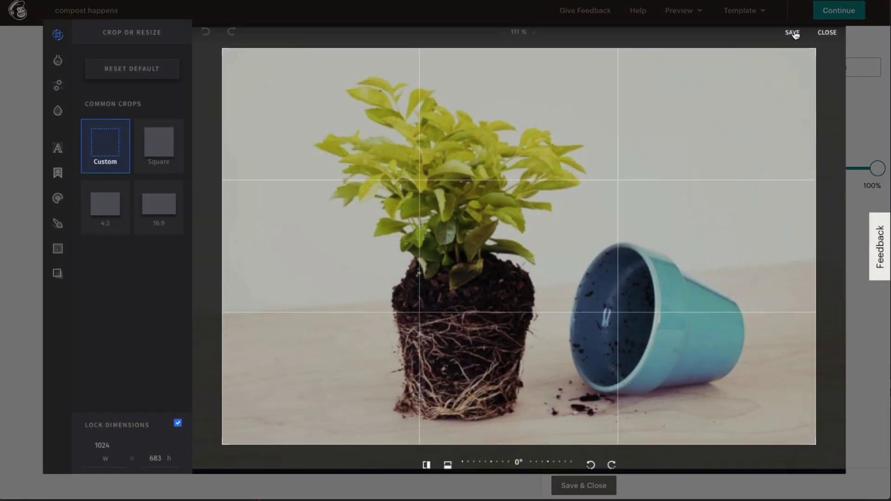
{"action": "left_click", "coordinate": [793, 32]}
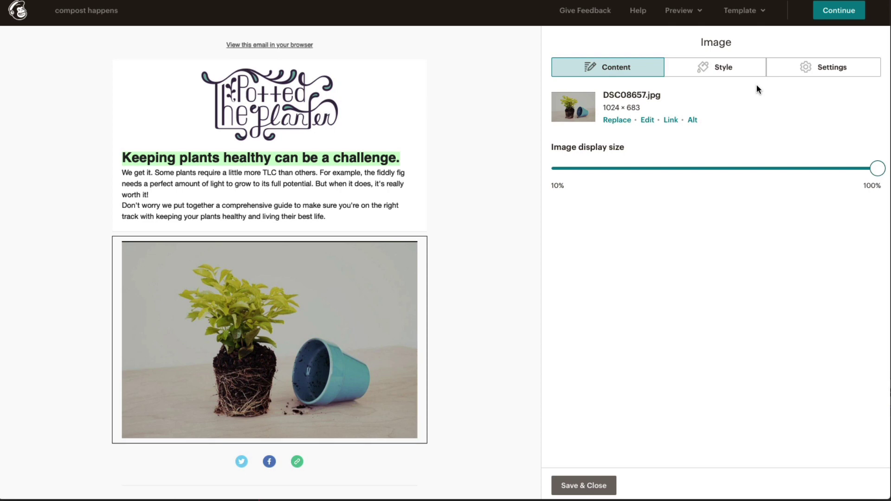
Give the image a solid 10px border and round its corners to about one fifth of the available range
{"action": "left_click", "coordinate": [747, 73]}
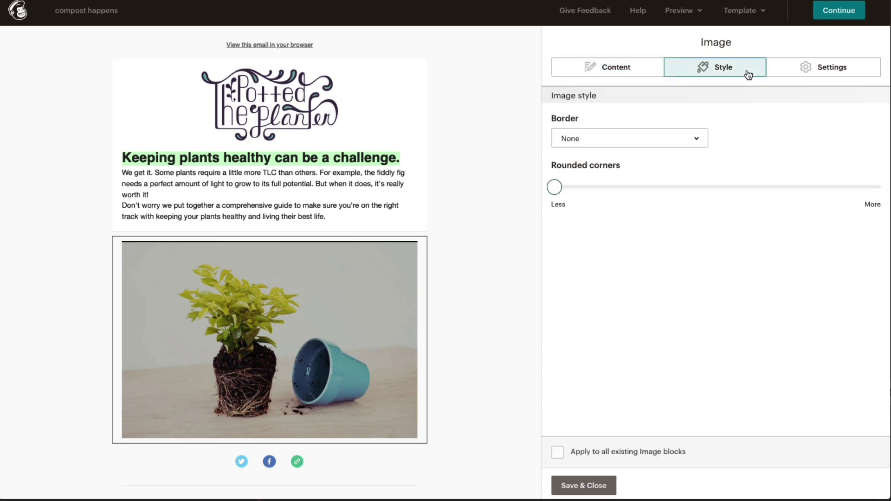
{"action": "left_click", "coordinate": [697, 138]}
{"action": "left_click", "coordinate": [698, 182]}
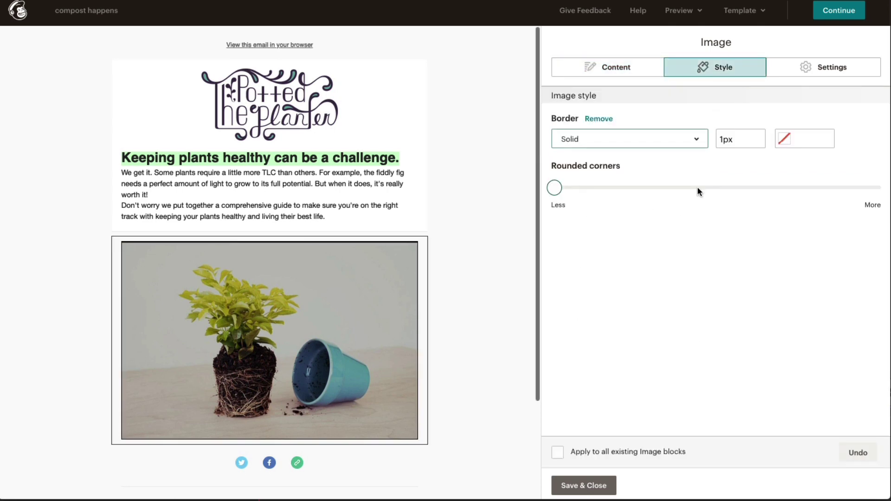
{"action": "left_click", "coordinate": [722, 140]}
{"action": "type", "text": "0"}
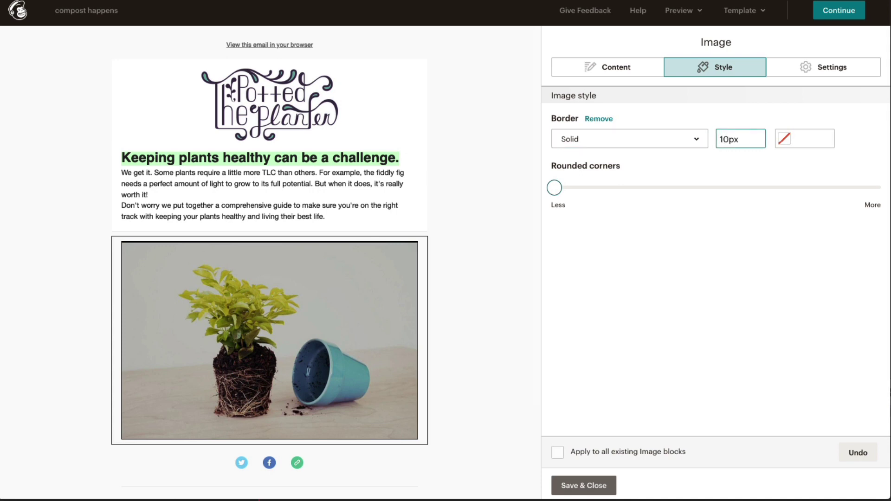
{"action": "left_click_drag", "start_coordinate": [555, 187], "coordinate": [619, 188]}
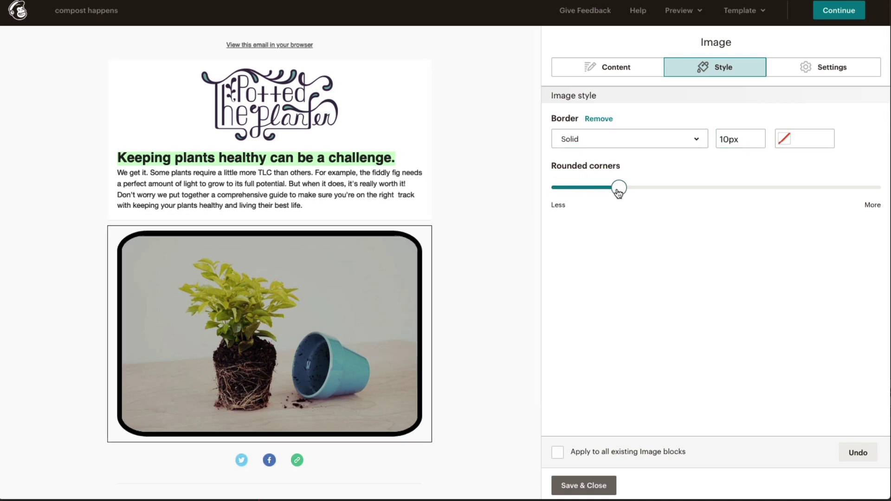
Toggle the image's edge-to-edge margins and the 50% constraint for high-resolution displays, and save the Image block
{"action": "left_click", "coordinate": [865, 72]}
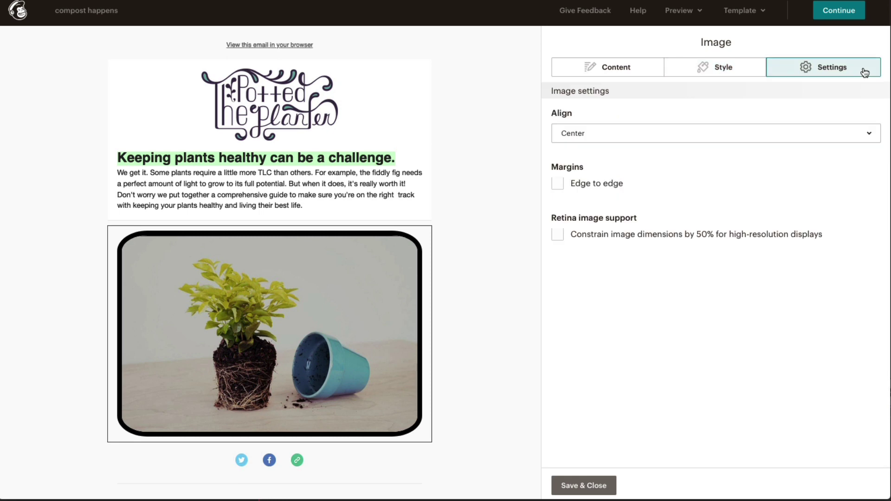
{"action": "left_click", "coordinate": [558, 185]}
{"action": "left_click", "coordinate": [558, 243]}
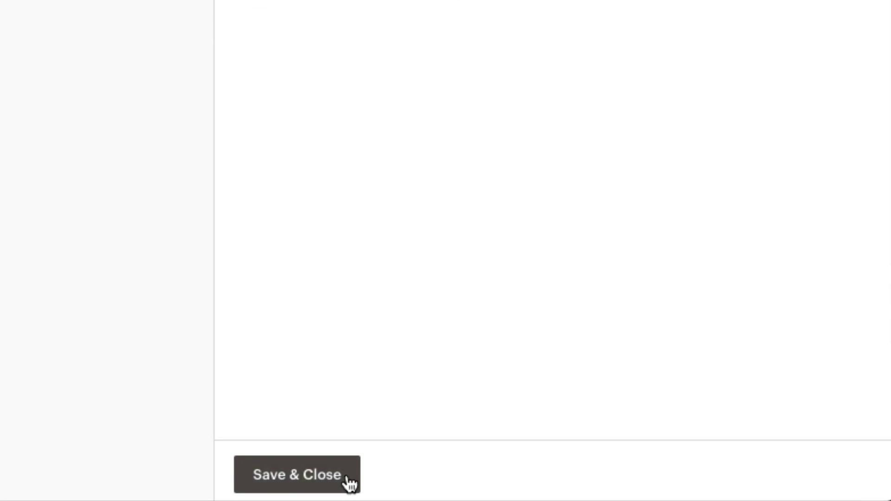
{"action": "left_click", "coordinate": [297, 474]}
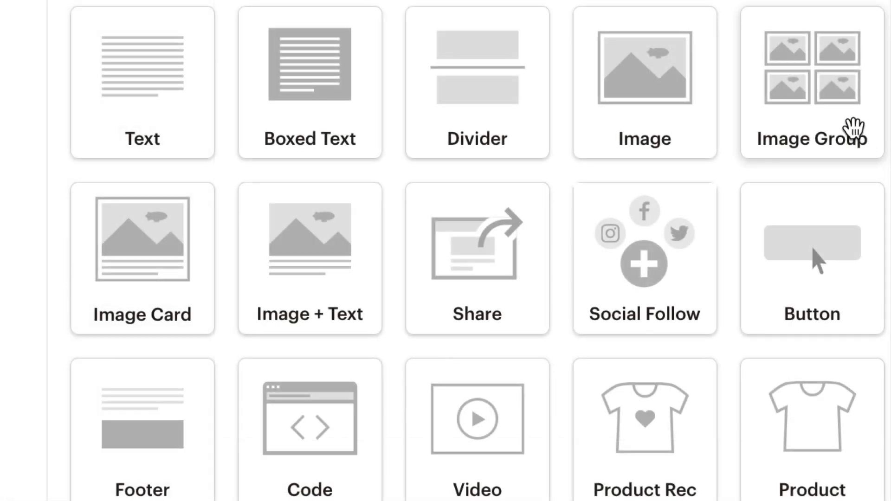
Add an Image Group with DSC08418.jpg and DSC08481.jpg between the logo and heading, and give it a solid 5px teal border
{"action": "left_click_drag", "start_coordinate": [853, 128], "coordinate": [18, 195]}
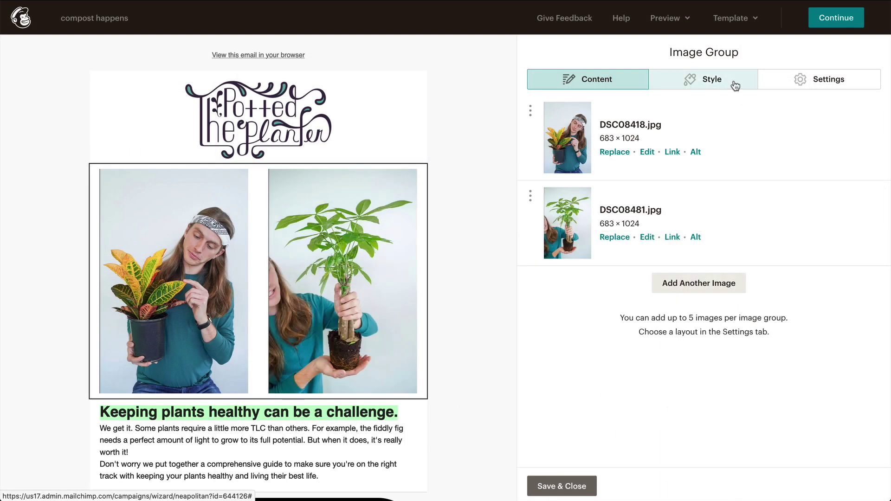
{"action": "left_click", "coordinate": [735, 86]}
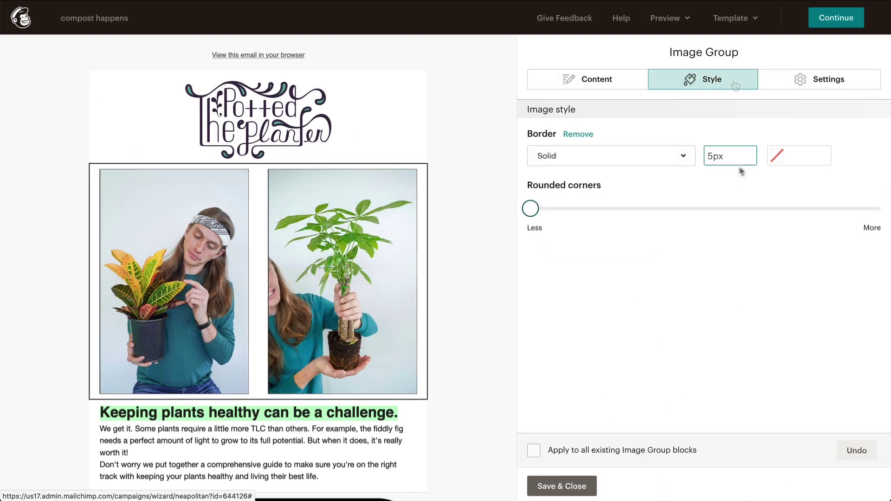
{"action": "left_click", "coordinate": [774, 156]}
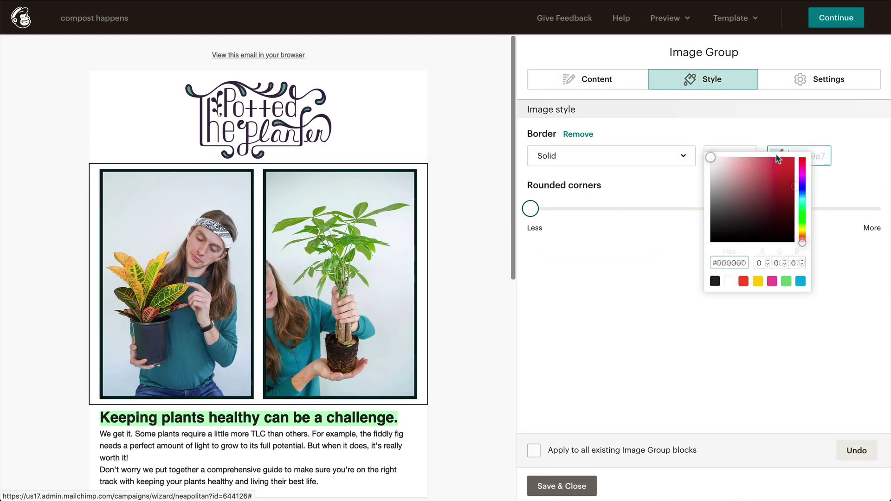
Try the stacked layout for the image group, return it to the side-by-side layout, and save the block
{"action": "left_click", "coordinate": [863, 83]}
{"action": "left_click", "coordinate": [615, 173]}
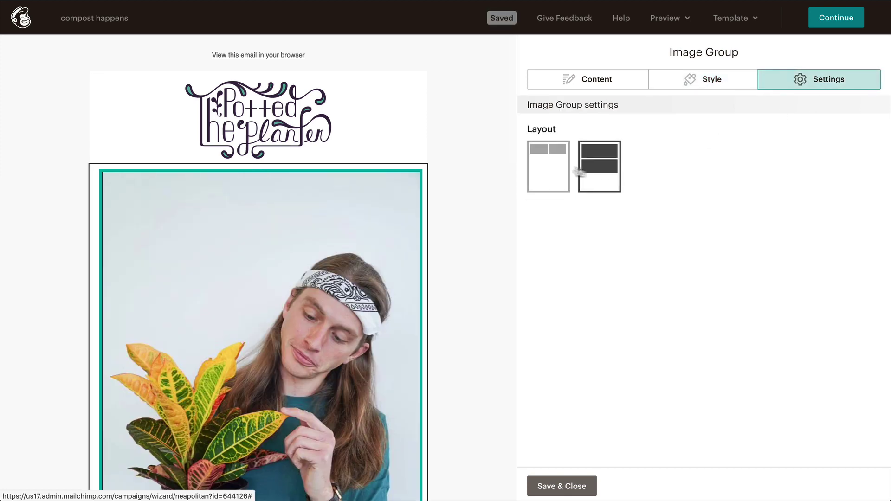
{"action": "left_click", "coordinate": [553, 168]}
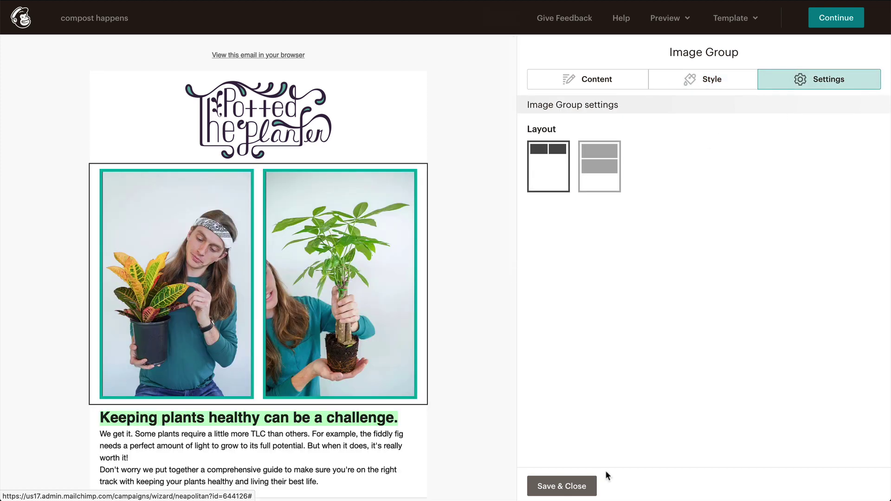
{"action": "left_click", "coordinate": [593, 483]}
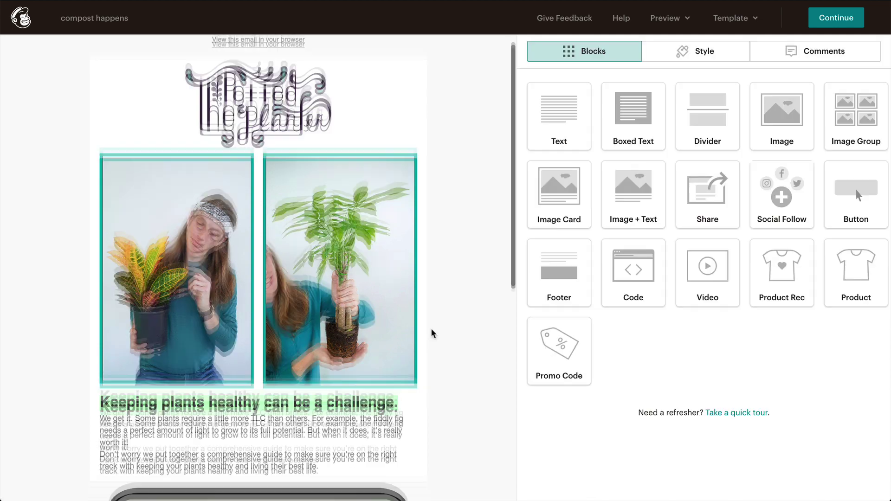
{"action": "scroll", "coordinate": [431, 327], "scroll_direction": "down", "scroll_amount": 8}
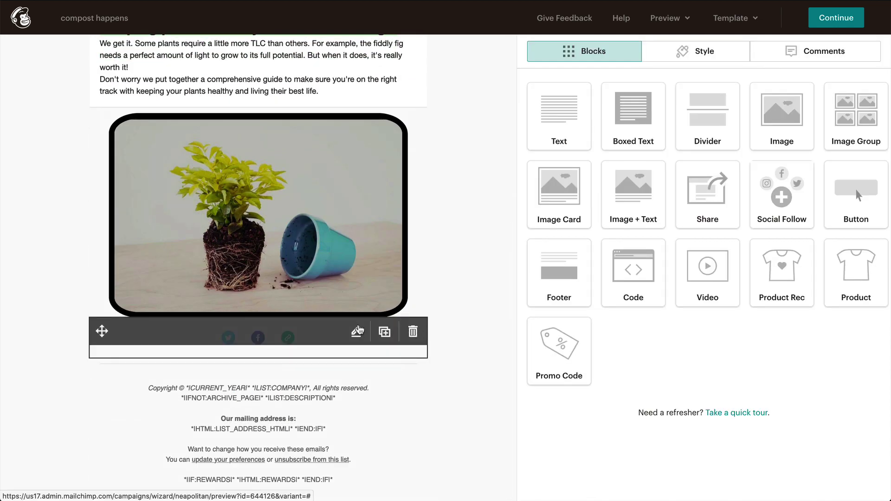
{"action": "left_click", "coordinate": [357, 331]}
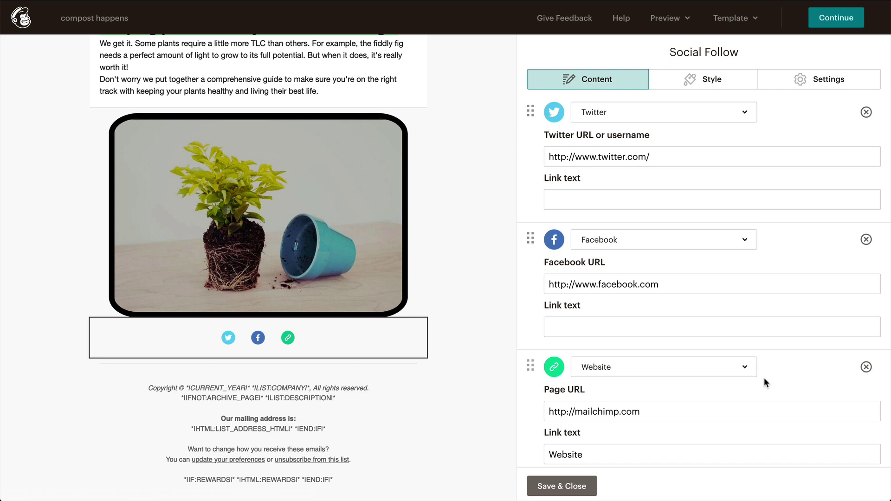
{"action": "left_click", "coordinate": [744, 367]}
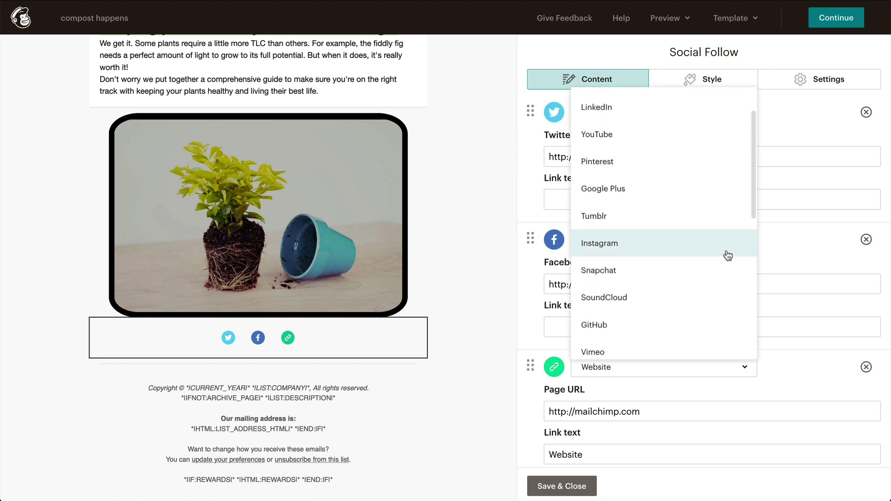
{"action": "left_click", "coordinate": [728, 255]}
{"action": "left_click", "coordinate": [683, 402]}
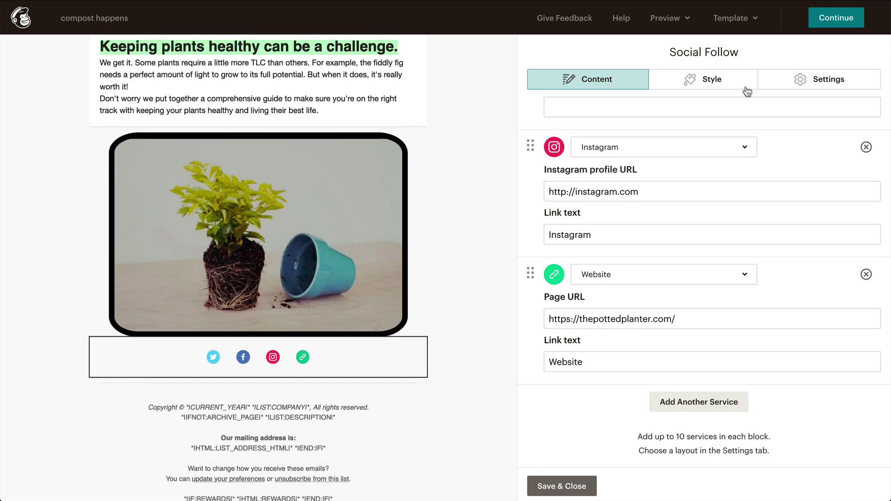
Give the Social Follow block the large-icon horizontal layout with outlined icons, and close it
{"action": "left_click", "coordinate": [715, 80]}
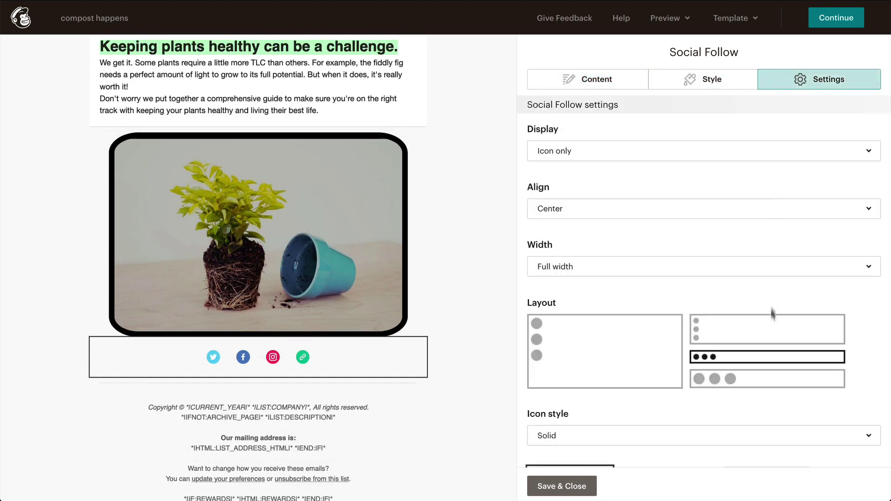
{"action": "left_click", "coordinate": [770, 378]}
{"action": "left_click", "coordinate": [772, 444]}
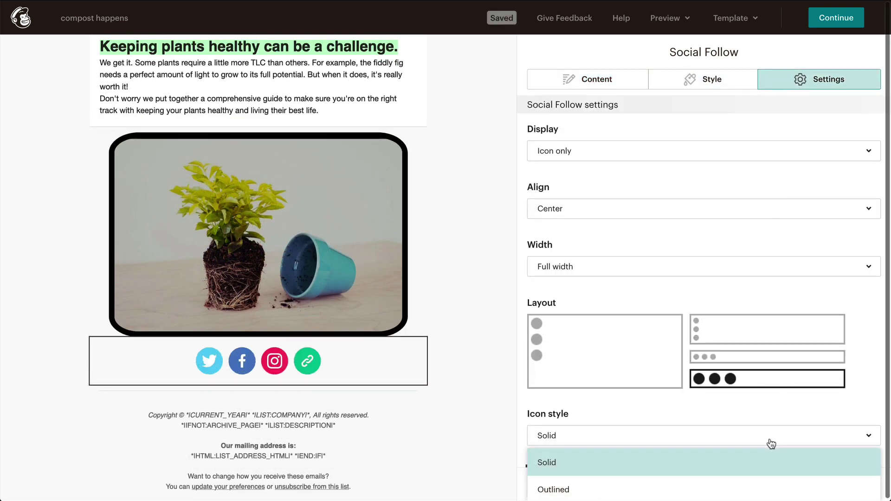
{"action": "left_click", "coordinate": [765, 487]}
{"action": "left_click", "coordinate": [464, 414]}
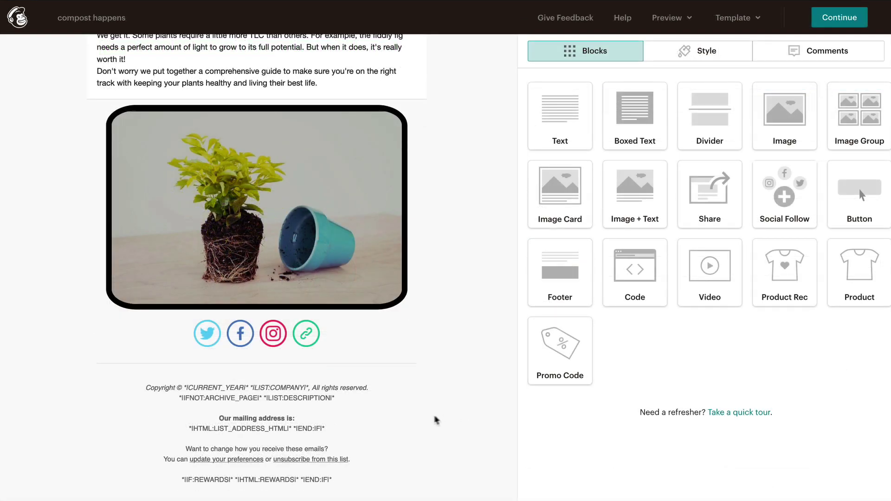
{"action": "left_click", "coordinate": [395, 418]}
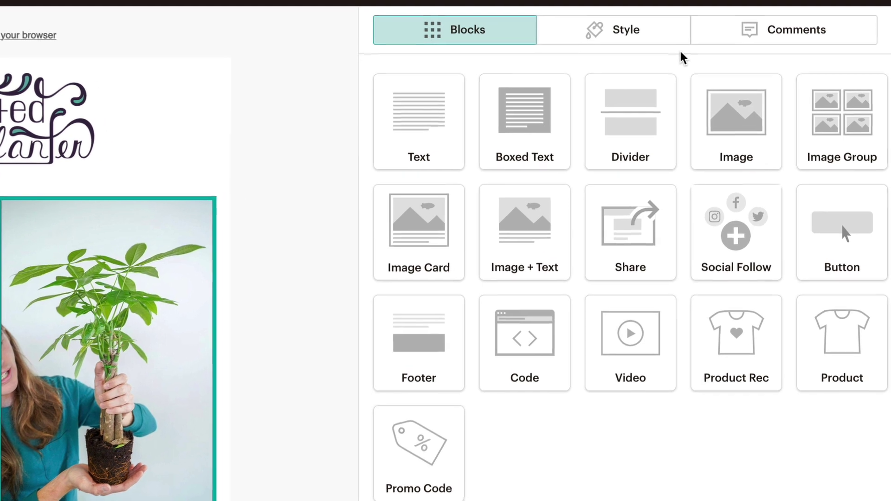
Set the email's page background color to #70a9a1
{"action": "left_click", "coordinate": [655, 35]}
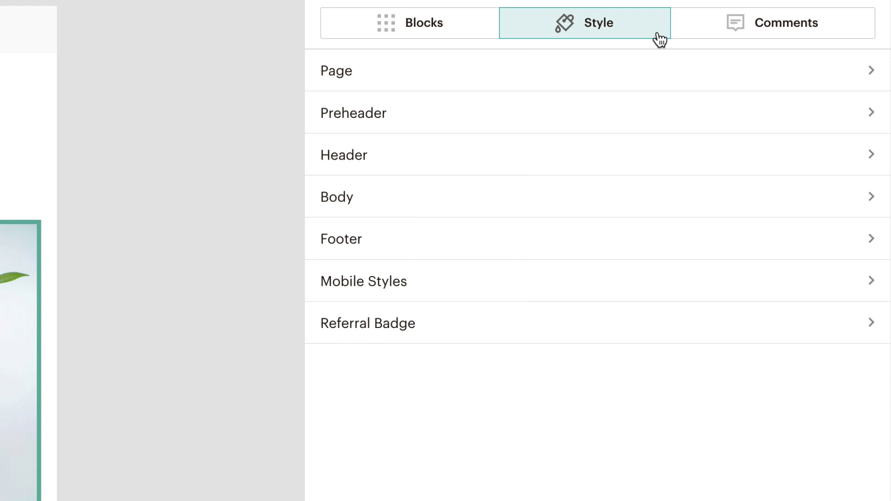
{"action": "left_click", "coordinate": [664, 70]}
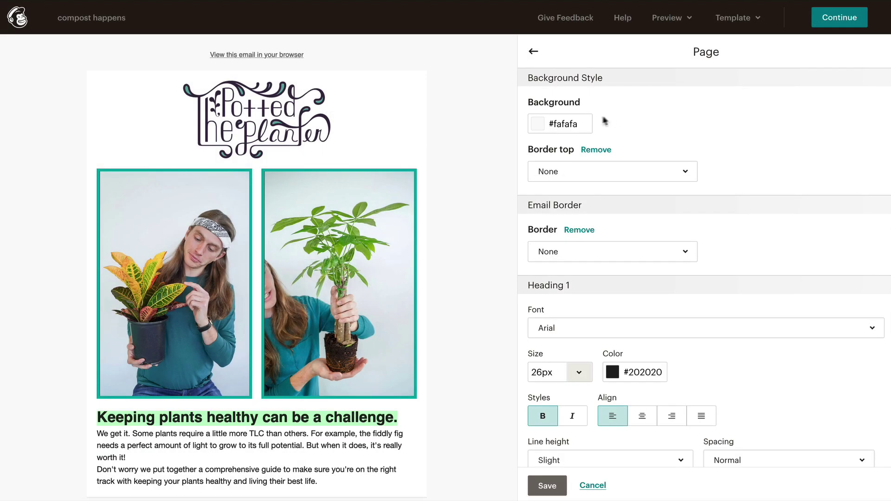
{"action": "left_click", "coordinate": [585, 121]}
{"action": "triple_click", "coordinate": [571, 215]}
{"action": "type", "text": "#70a9a1"}
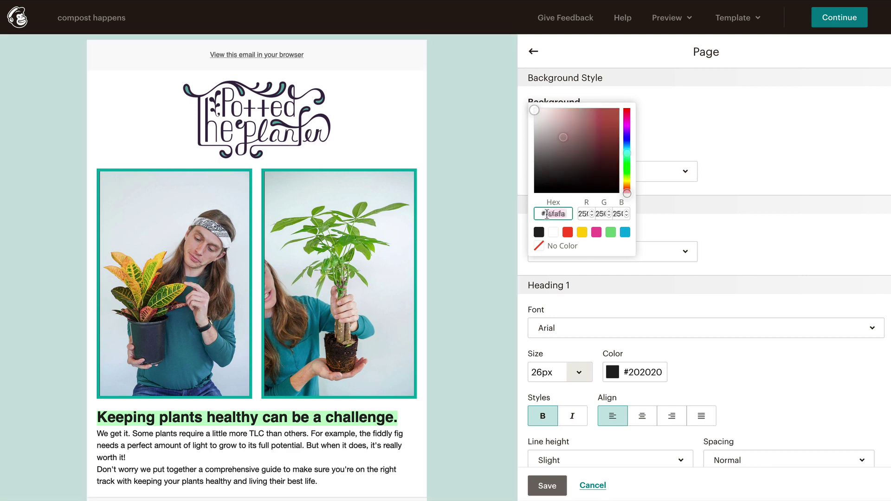
Give the page background a solid 5px top border in color #0da397
{"action": "left_click", "coordinate": [687, 174]}
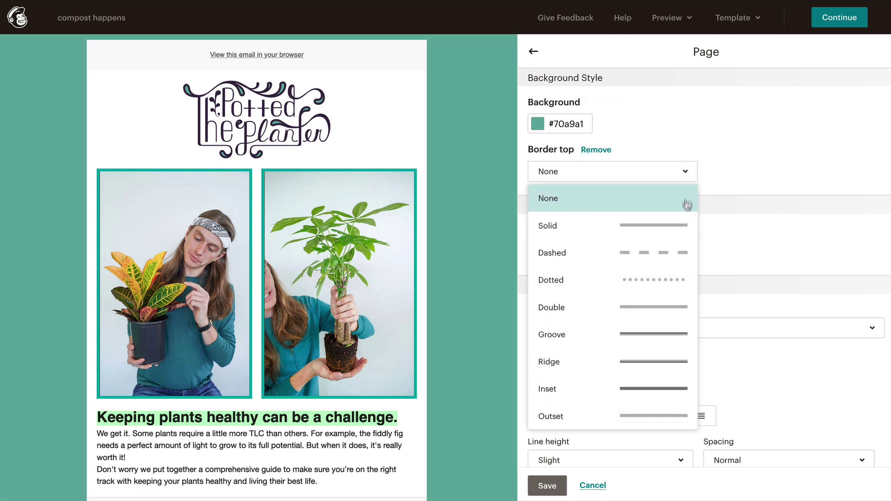
{"action": "left_click", "coordinate": [684, 225]}
{"action": "left_click", "coordinate": [715, 176]}
{"action": "key", "text": "BackSpace"}
{"action": "type", "text": "5"}
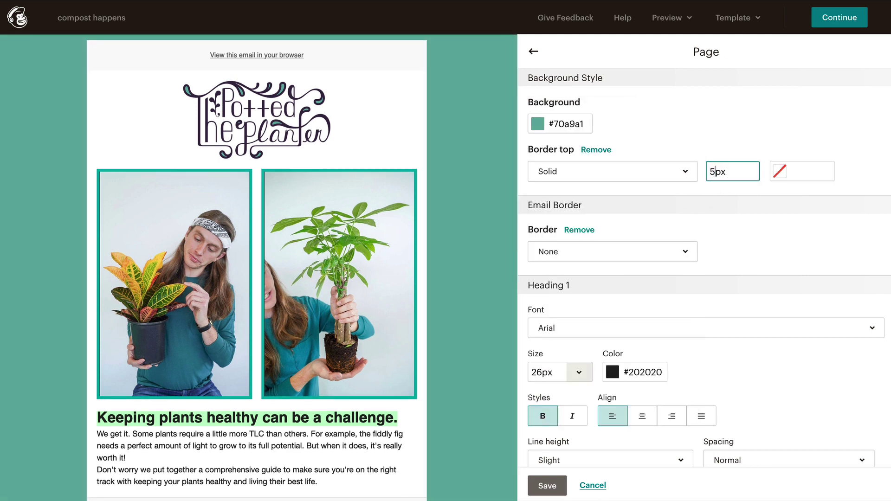
{"action": "left_click", "coordinate": [785, 174]}
{"action": "triple_click", "coordinate": [734, 278]}
{"action": "type", "text": "#0da397"}
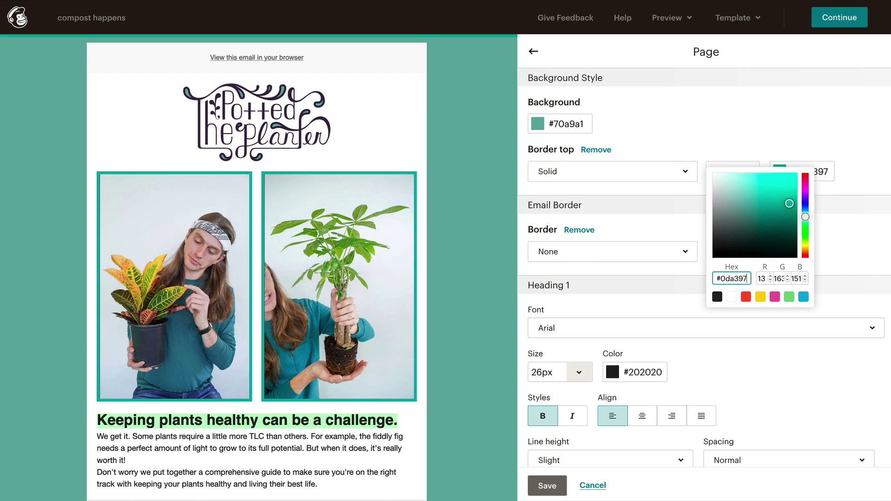
Pick a different font for Heading 1 in the page styles
{"action": "left_click", "coordinate": [845, 354]}
{"action": "left_click", "coordinate": [828, 330]}
{"action": "left_click", "coordinate": [808, 211]}
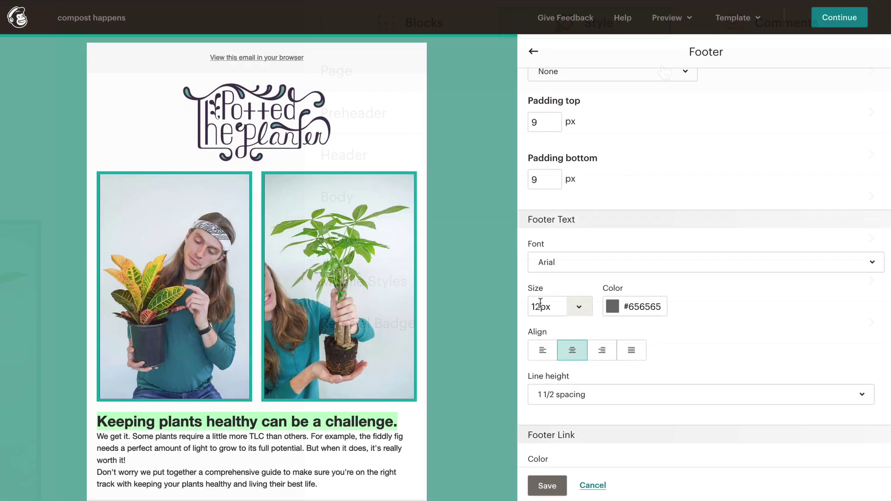
Set the footer text size to 9px and save the footer style
{"action": "left_click", "coordinate": [539, 307]}
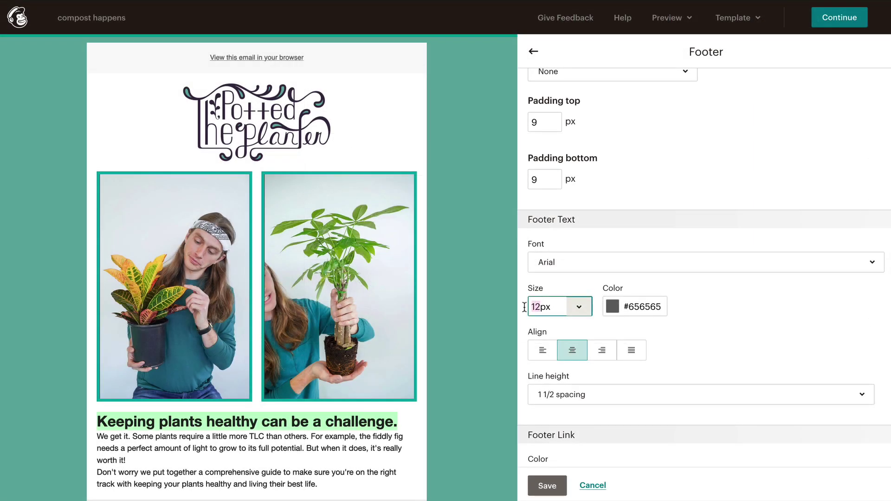
{"action": "type", "text": "9"}
{"action": "left_click", "coordinate": [578, 467]}
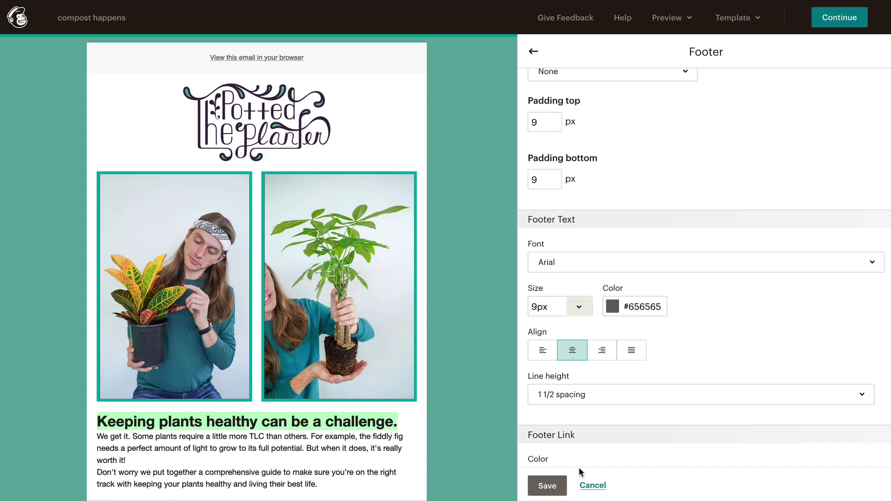
{"action": "left_click", "coordinate": [545, 485]}
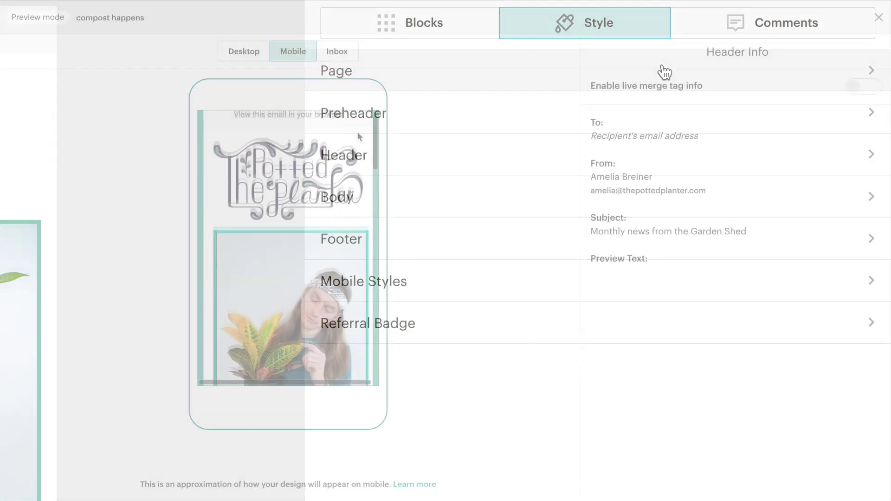
Review the whole email in the mobile preview, and switch the referral badge to the version with a white background
{"action": "scroll", "coordinate": [357, 132], "scroll_direction": "down", "scroll_amount": 15}
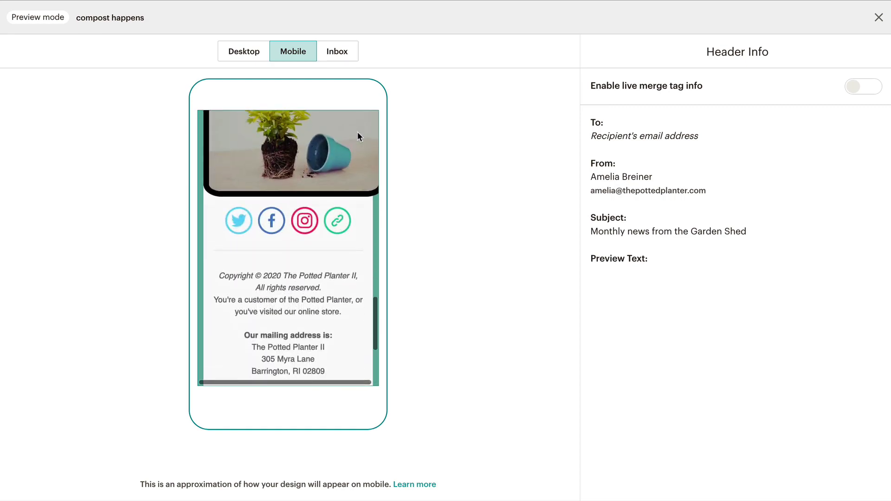
{"action": "scroll", "coordinate": [358, 132], "scroll_direction": "up", "scroll_amount": 15}
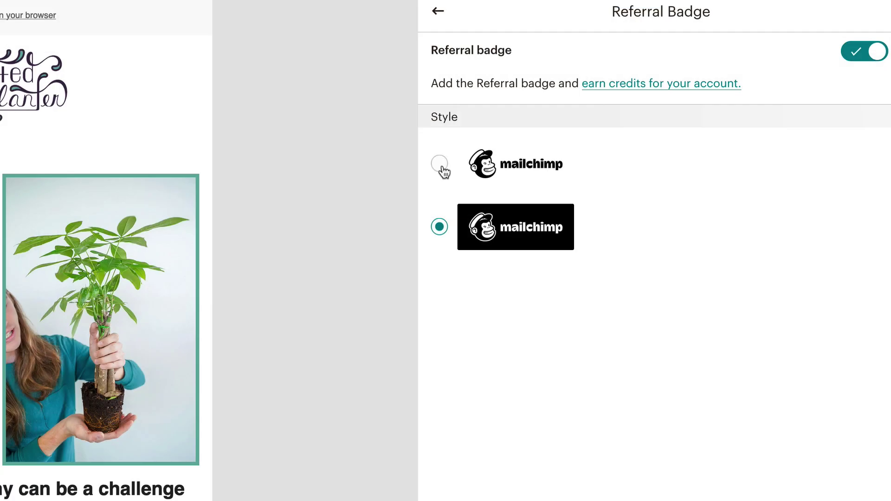
{"action": "left_click", "coordinate": [440, 167]}
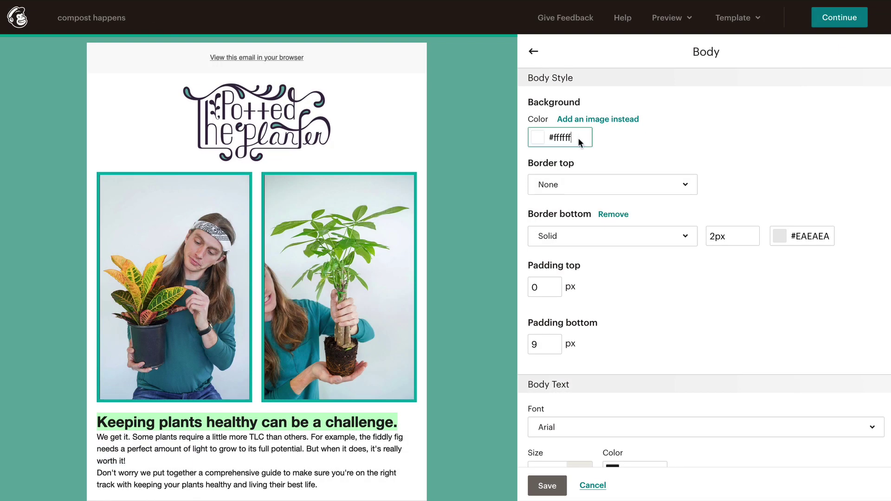
Set the email body's background color to #cfd7c7
{"action": "left_click", "coordinate": [579, 138]}
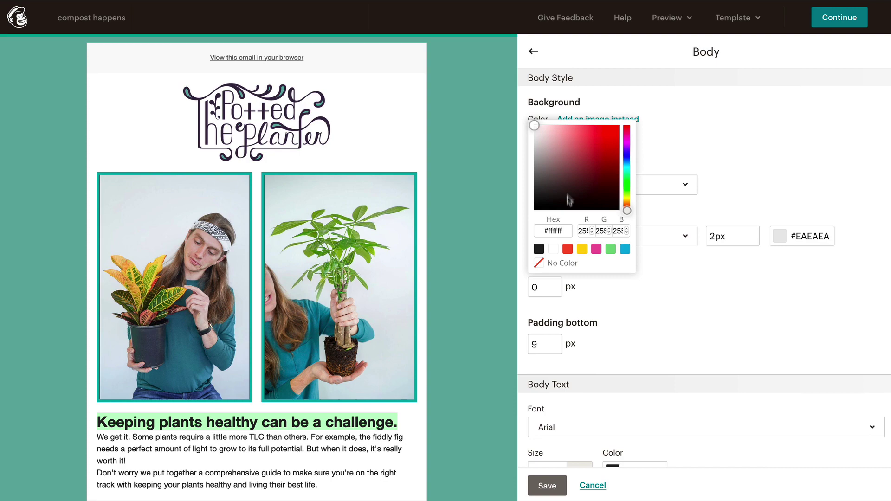
{"action": "triple_click", "coordinate": [567, 231]}
{"action": "type", "text": "#cfd7c7"}
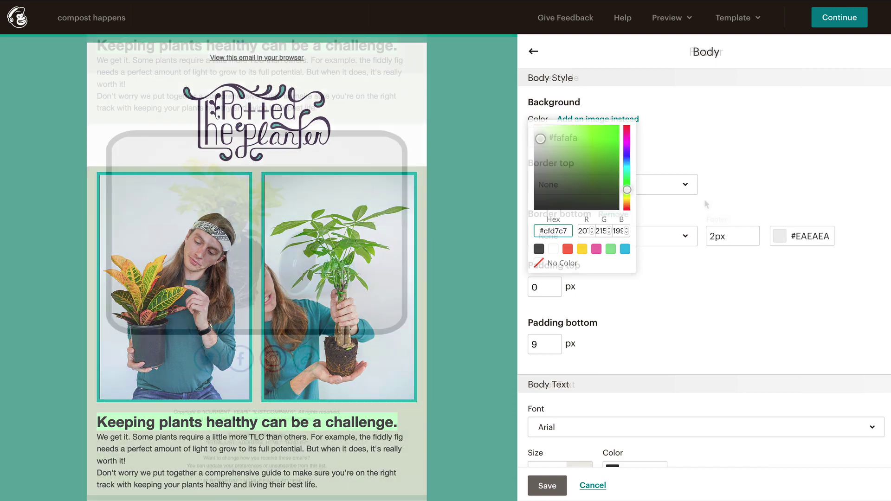
Give the footer a solid 5px top border in color #cfd7c7
{"action": "left_click", "coordinate": [684, 185]}
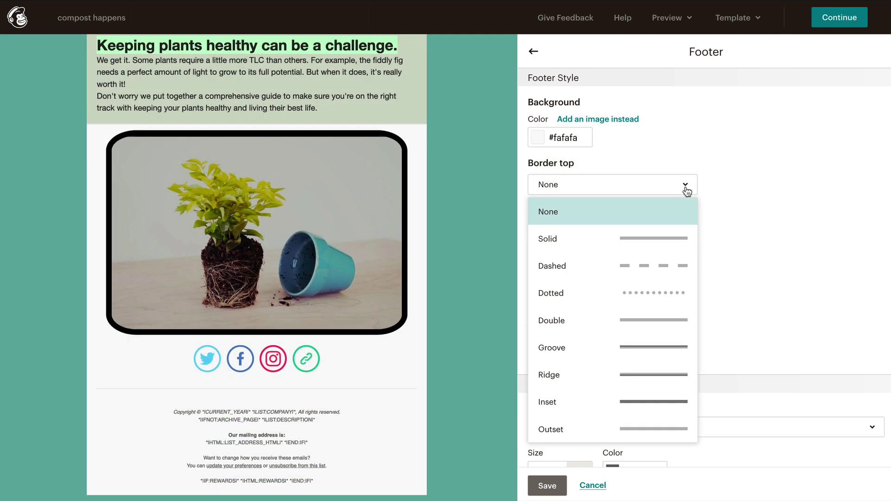
{"action": "left_click", "coordinate": [684, 238]}
{"action": "left_click", "coordinate": [715, 185]}
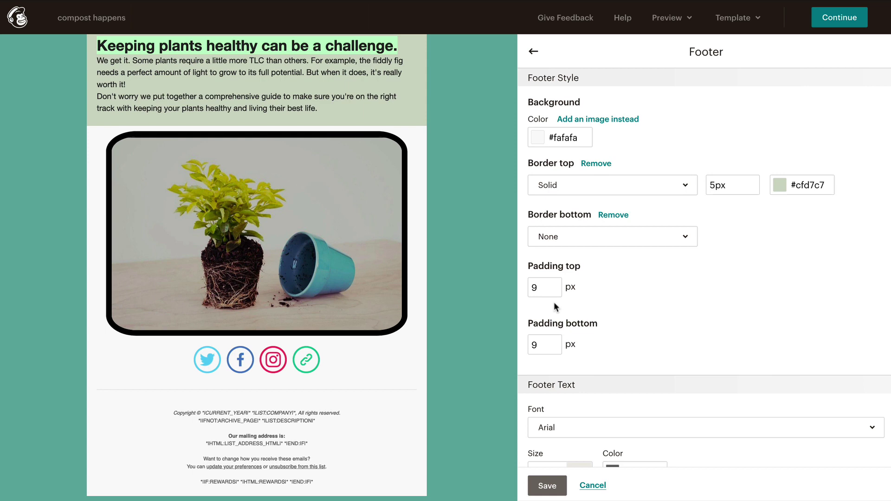
Set the footer's top padding to 20 px and its text font to Helvetica
{"action": "left_click", "coordinate": [553, 292]}
{"action": "key", "text": "BackSpace"}
{"action": "type", "text": "20"}
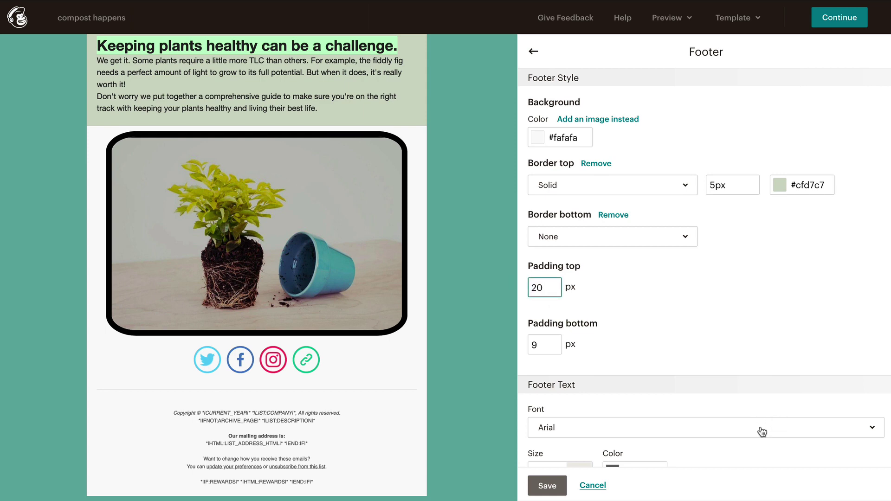
{"action": "left_click", "coordinate": [760, 428]}
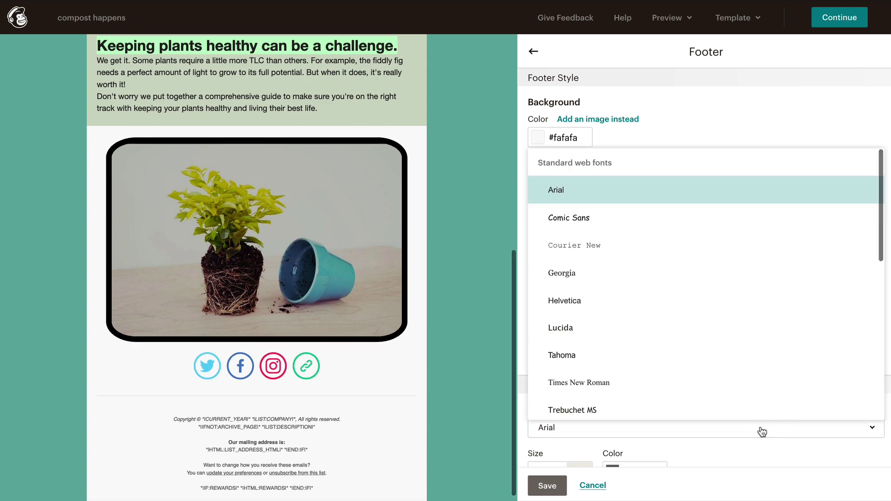
{"action": "left_click", "coordinate": [753, 308]}
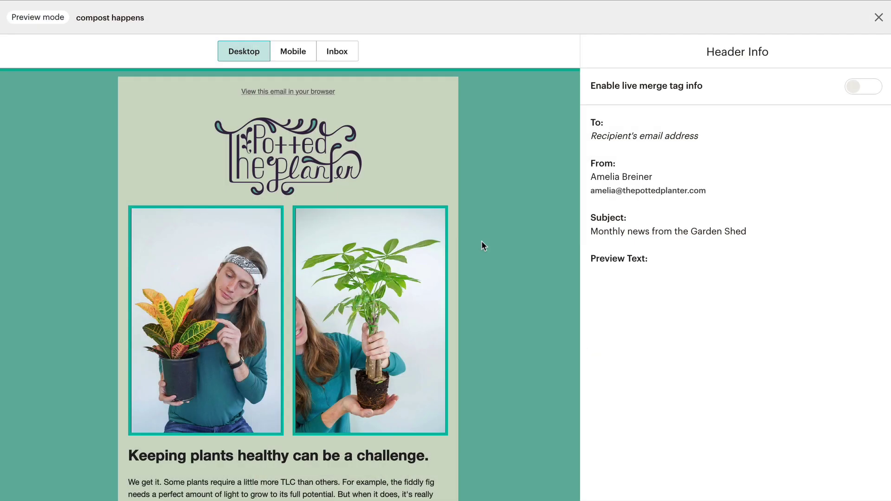
Review the finished email from logo to footer in the desktop preview
{"action": "scroll", "coordinate": [483, 245], "scroll_direction": "down", "scroll_amount": 9}
{"action": "scroll", "coordinate": [483, 245], "scroll_direction": "down", "scroll_amount": 1}
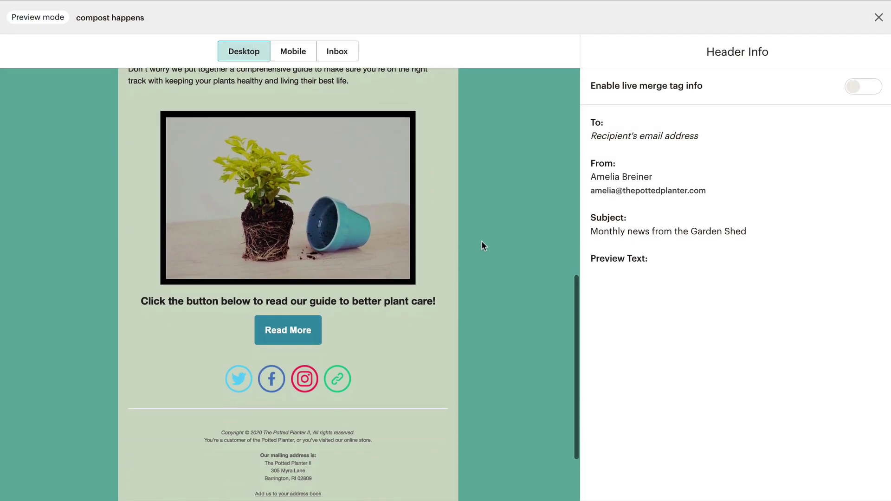
{"action": "scroll", "coordinate": [481, 242], "scroll_direction": "up", "scroll_amount": 10}
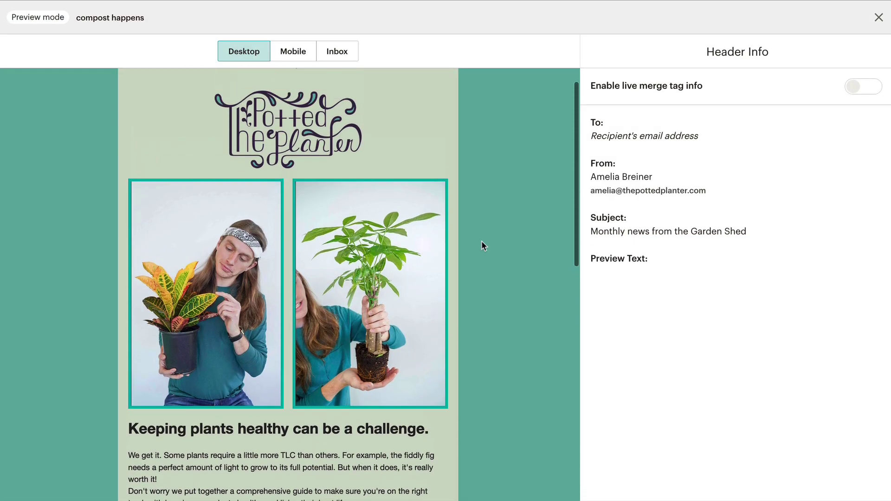